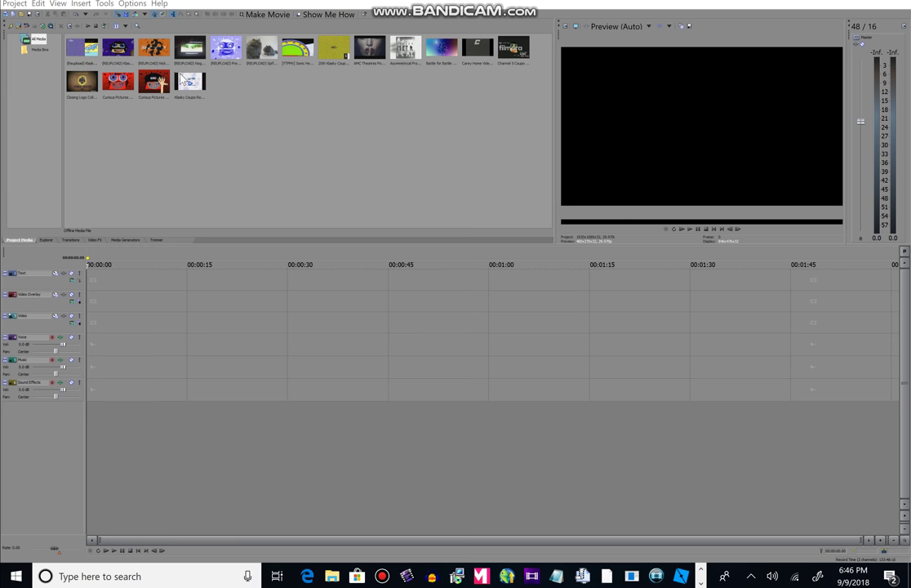
Place the cropped Curious Pictures robot logo clip at the start of the Video track.
{"action": "left_click_drag", "start_coordinate": [143, 80], "coordinate": [91, 322]}
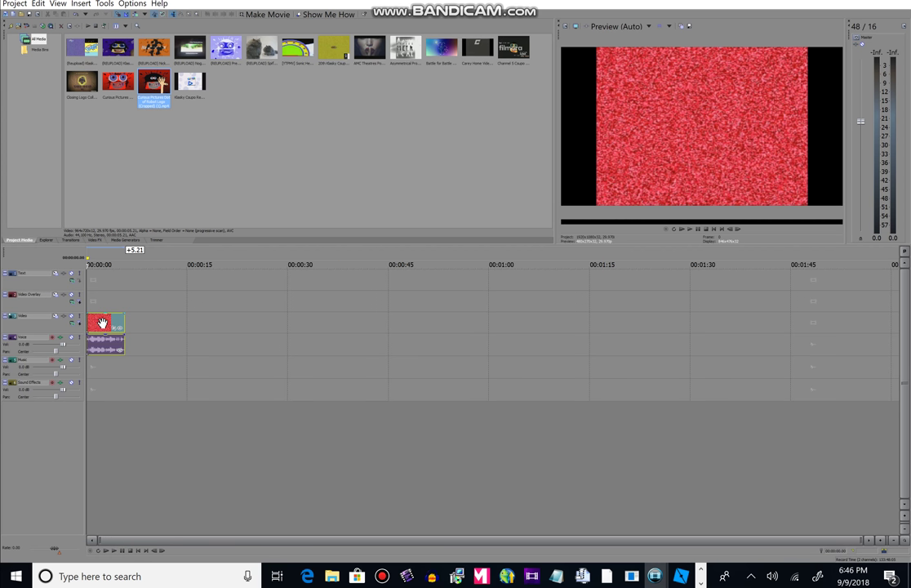
{"action": "left_click", "coordinate": [98, 323]}
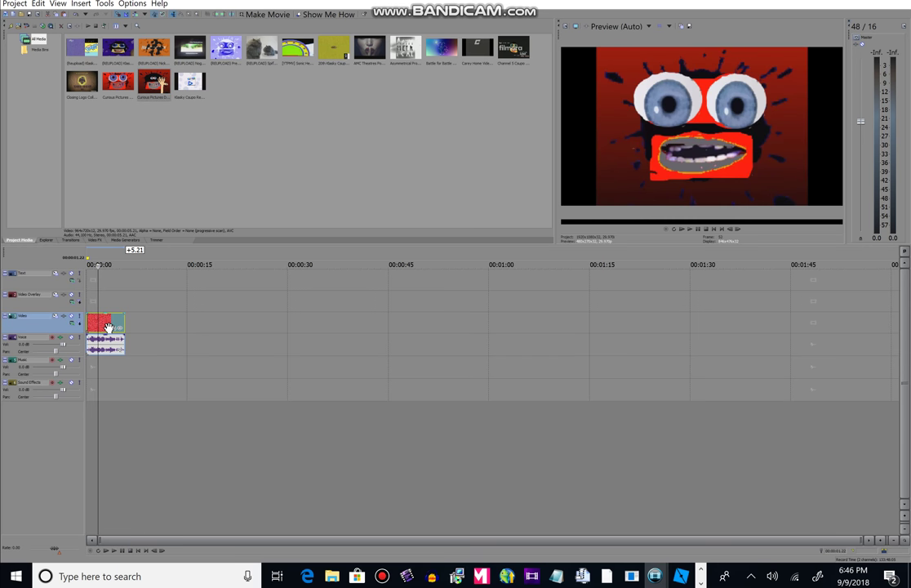
In the logo clip's Pan/Crop settings, set the source's Maintain aspect ratio option to No.
{"action": "left_click", "coordinate": [116, 331]}
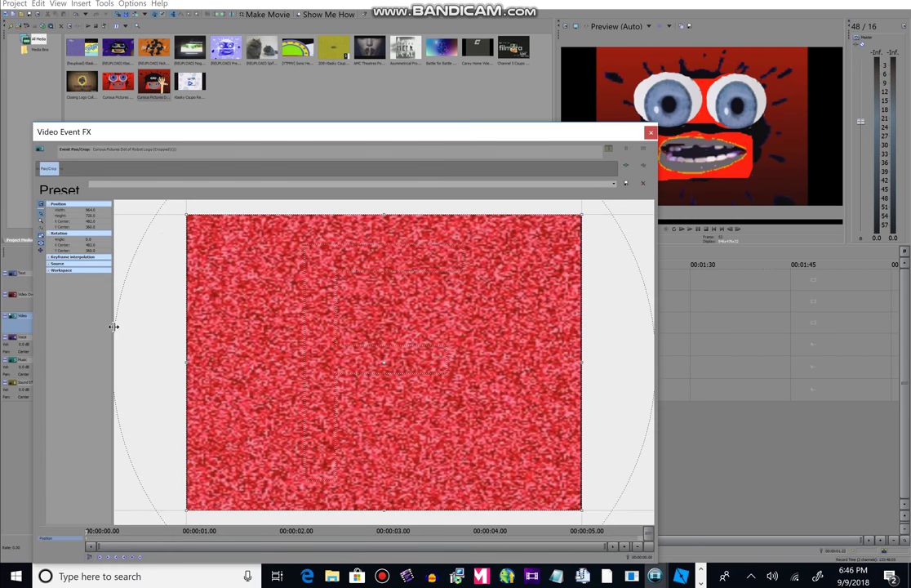
{"action": "left_click", "coordinate": [51, 264]}
{"action": "left_click", "coordinate": [49, 265]}
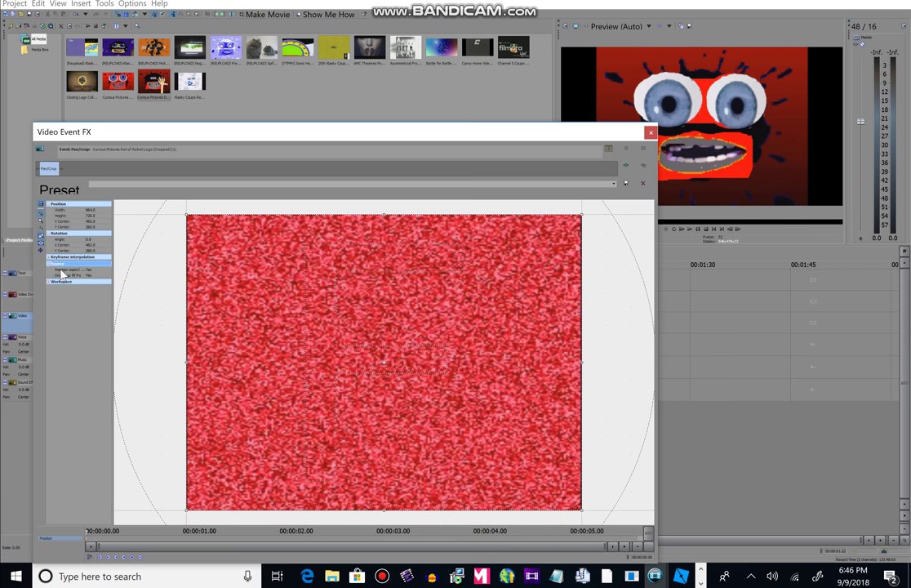
{"action": "left_click", "coordinate": [97, 271]}
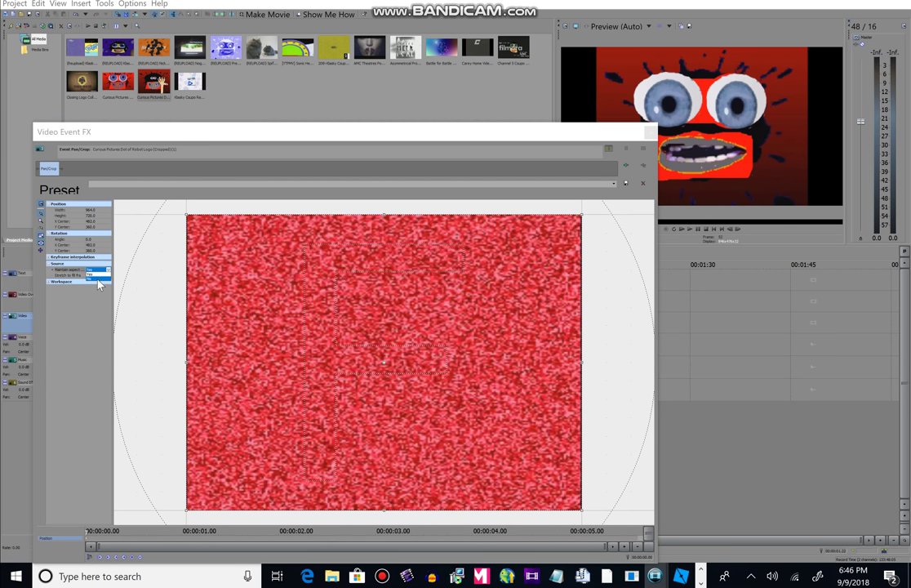
{"action": "left_click", "coordinate": [97, 277]}
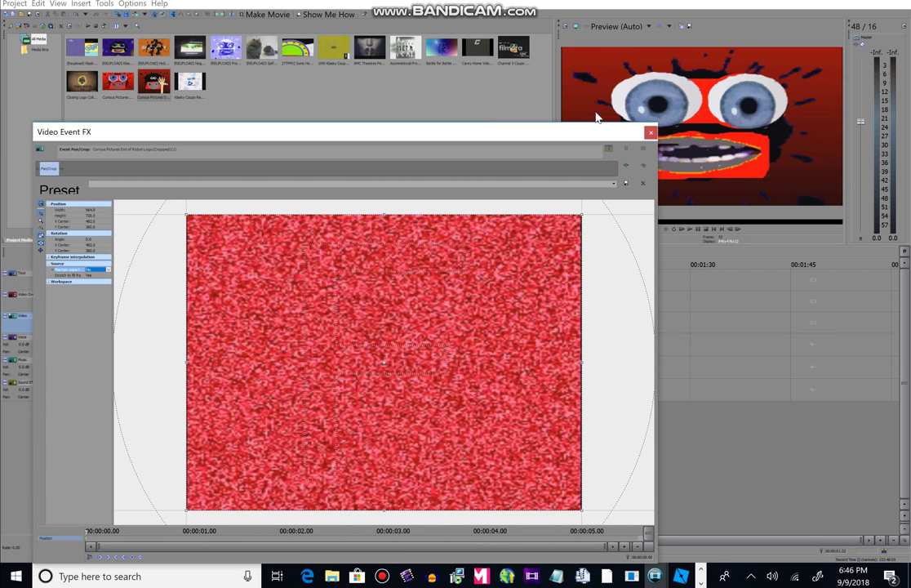
{"action": "left_click", "coordinate": [649, 133]}
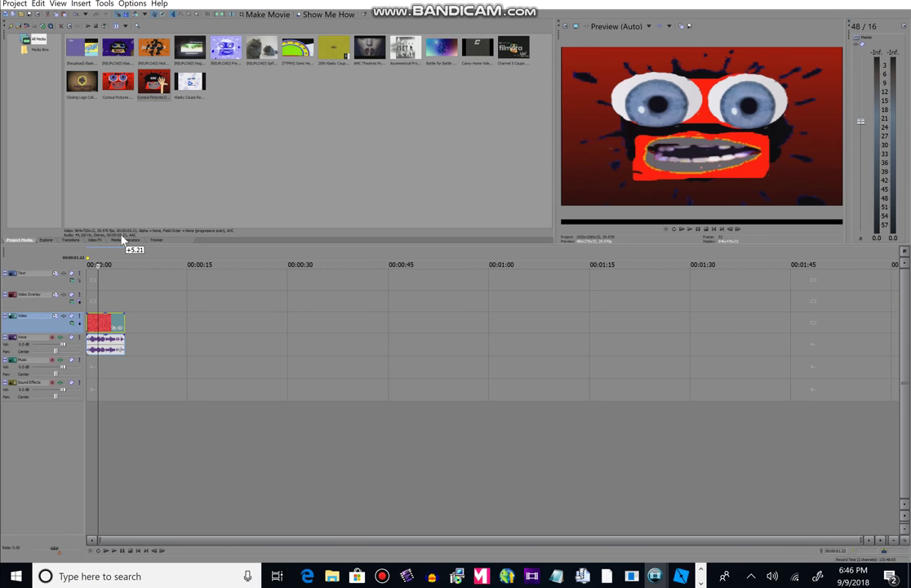
Show the video effects with a wider effect list, and play the logo clip to preview it.
{"action": "left_click", "coordinate": [96, 240]}
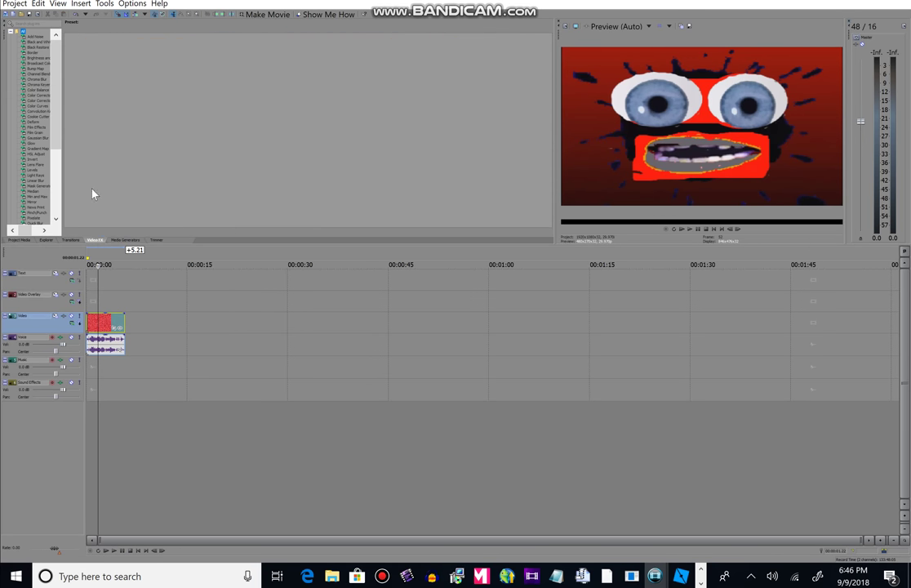
{"action": "left_click_drag", "start_coordinate": [62, 132], "coordinate": [87, 134]}
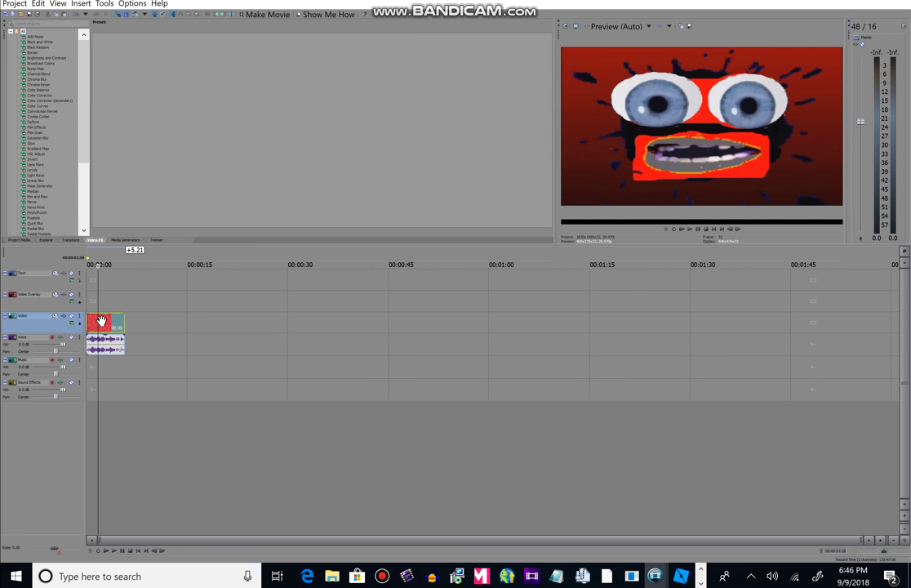
{"action": "key", "text": "space"}
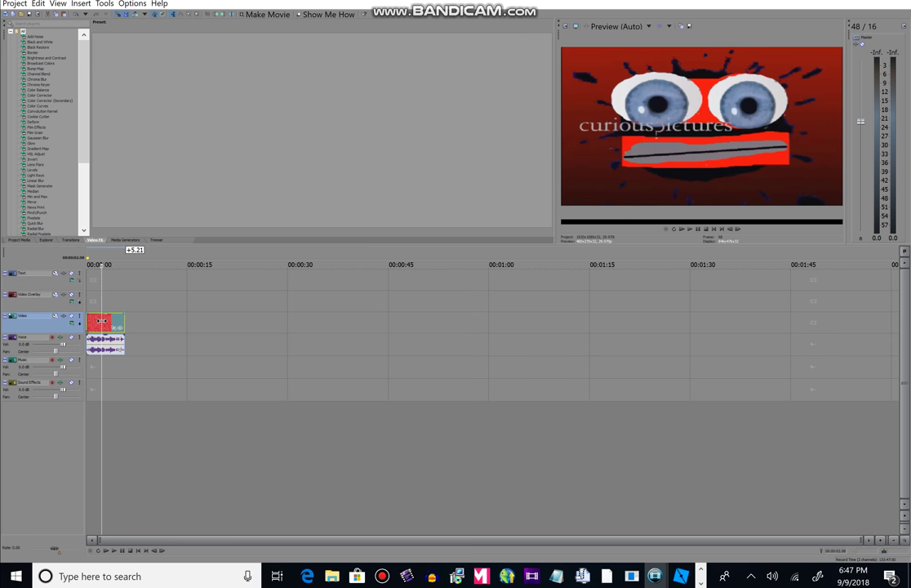
{"action": "left_click", "coordinate": [694, 230]}
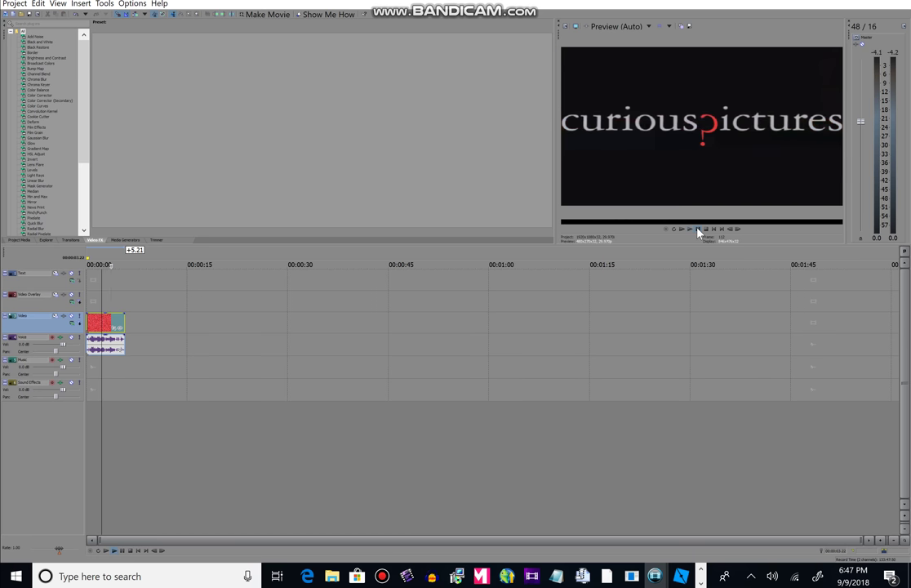
{"action": "left_click", "coordinate": [105, 324]}
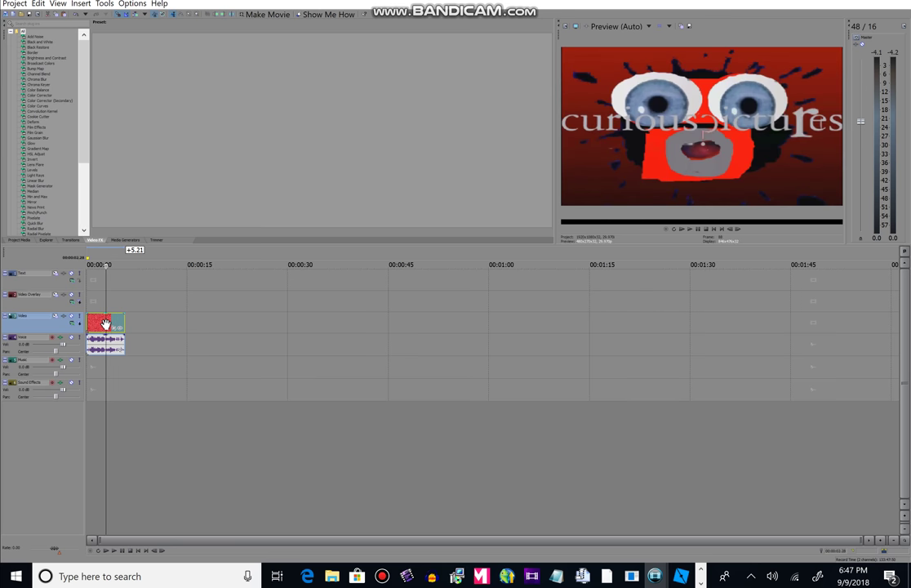
Apply the Gradient Map effect with the Chorded preset to the logo clip.
{"action": "left_click", "coordinate": [36, 149]}
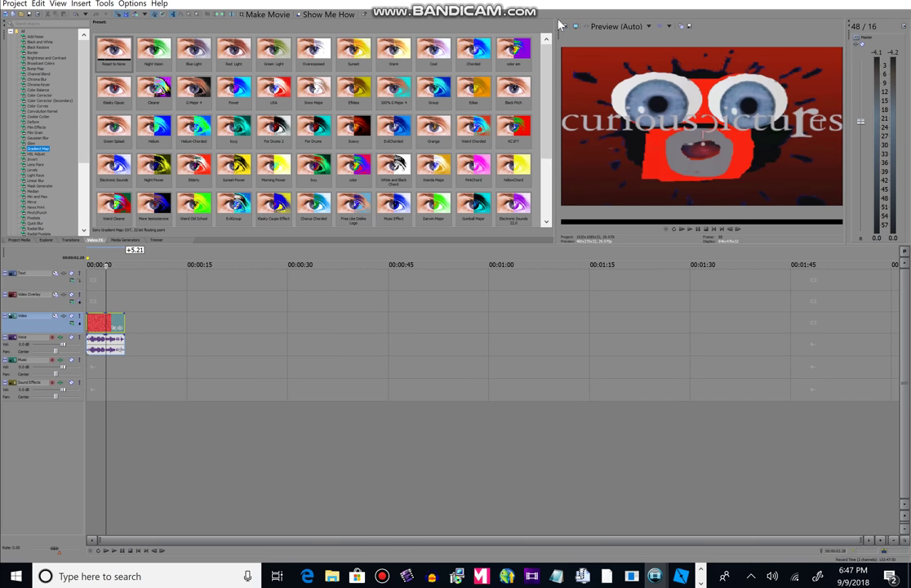
{"action": "left_click", "coordinate": [119, 325]}
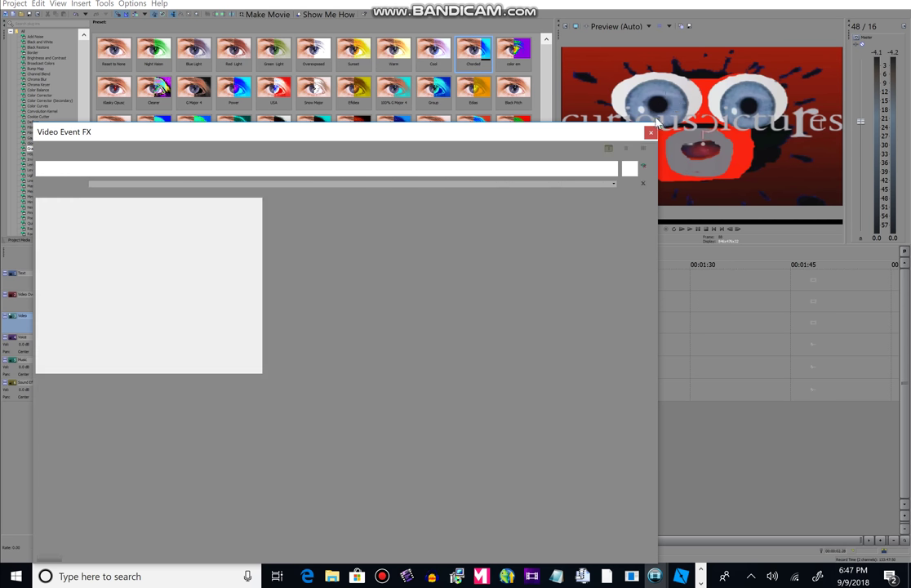
{"action": "left_click", "coordinate": [650, 132]}
Add the Wave effect with the Large preset to the logo clip.
{"action": "scroll", "coordinate": [61, 183], "scroll_direction": "down", "scroll_amount": 6}
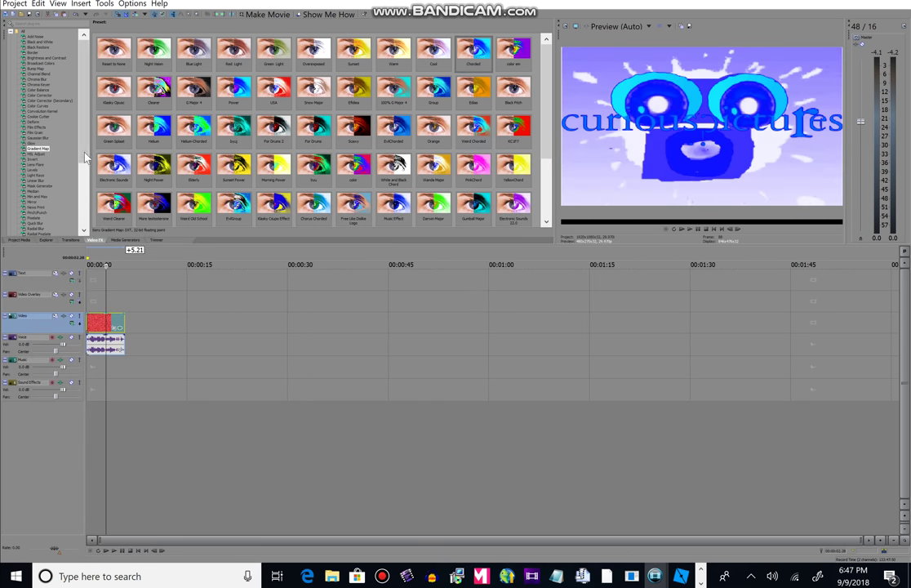
{"action": "left_click", "coordinate": [35, 197]}
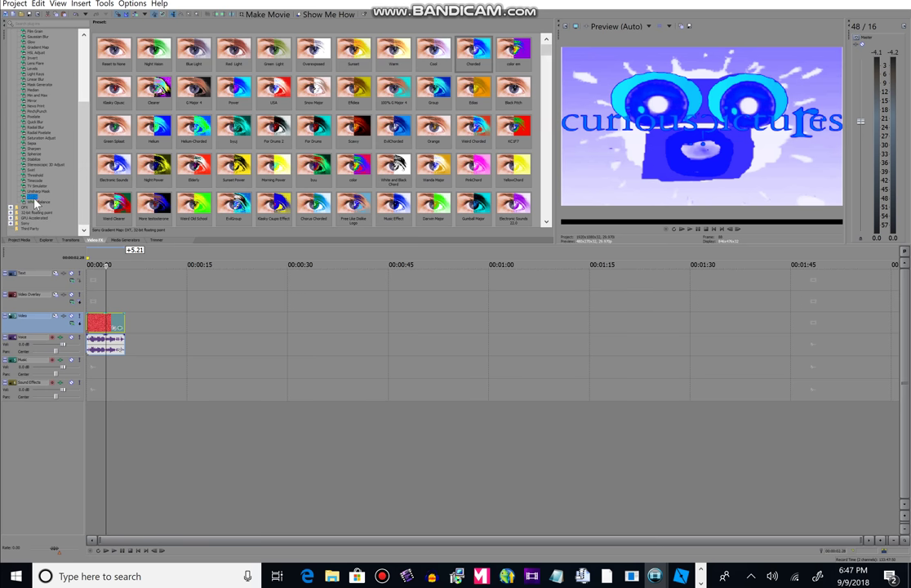
{"action": "left_click", "coordinate": [155, 54]}
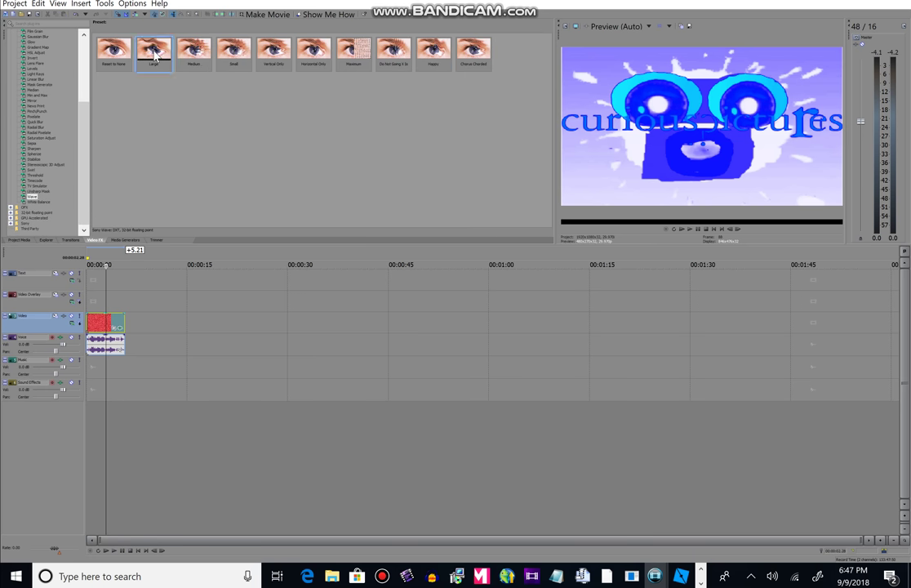
{"action": "left_click_drag", "start_coordinate": [130, 324], "coordinate": [98, 322]}
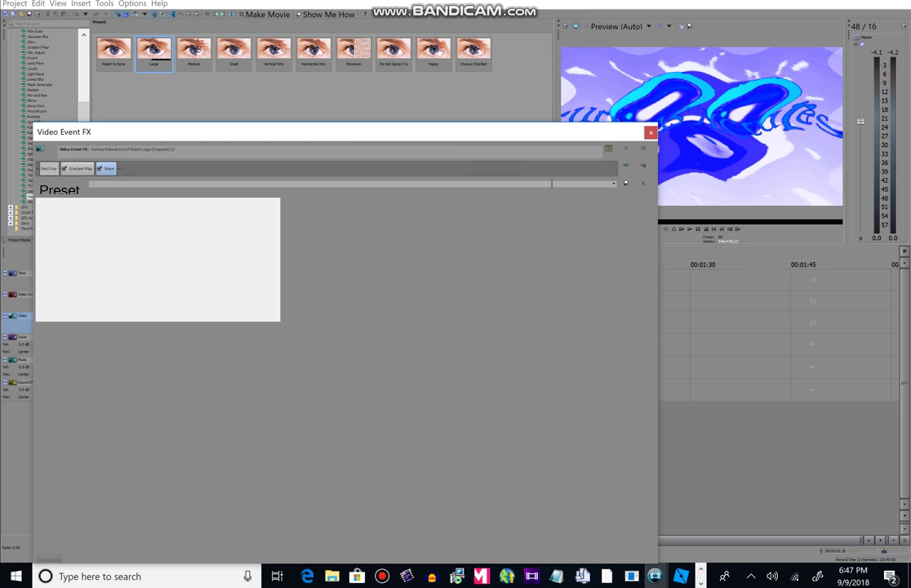
{"action": "left_click", "coordinate": [650, 133]}
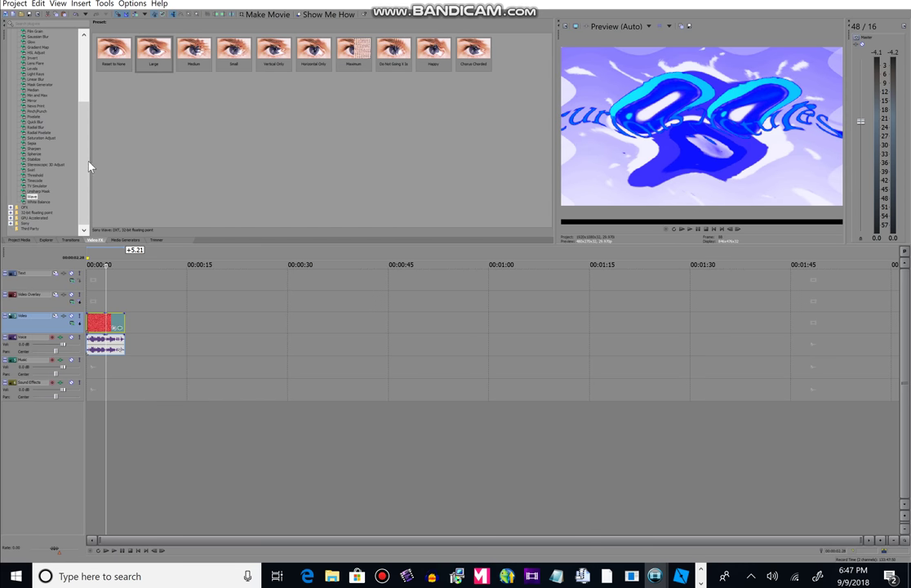
Add the Mirror effect with the Reflect Left preset to the logo clip, placed after Wave in the effect chain.
{"action": "left_click", "coordinate": [49, 164]}
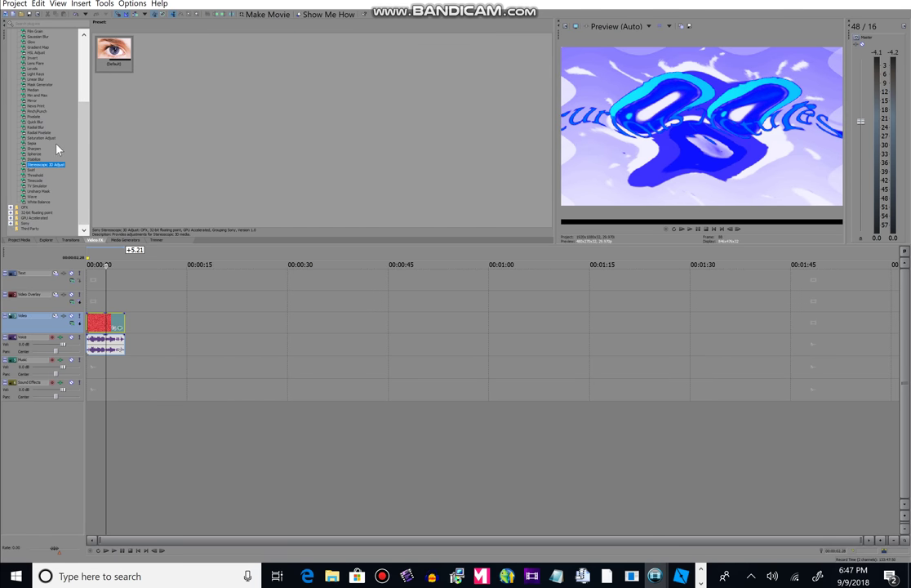
{"action": "left_click", "coordinate": [34, 148]}
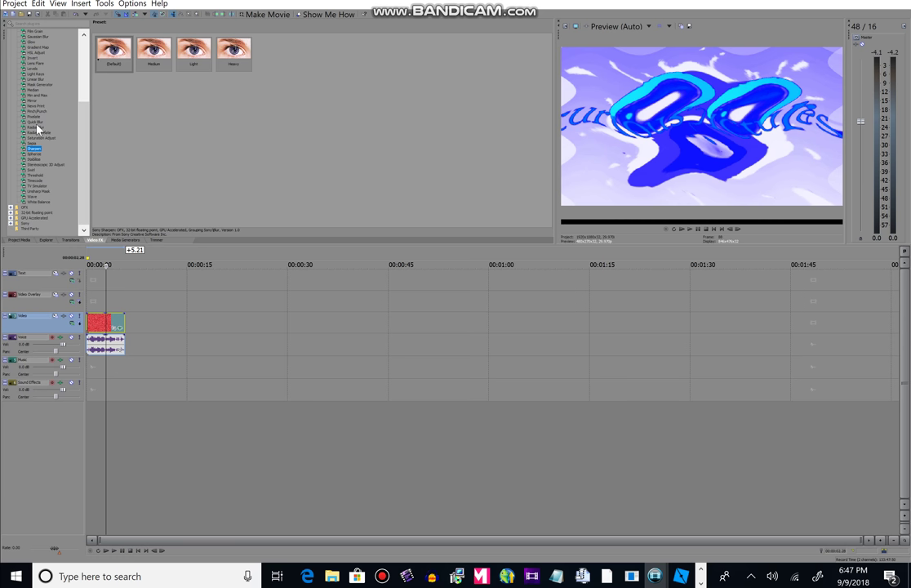
{"action": "left_click", "coordinate": [35, 122]}
{"action": "left_click", "coordinate": [32, 101]}
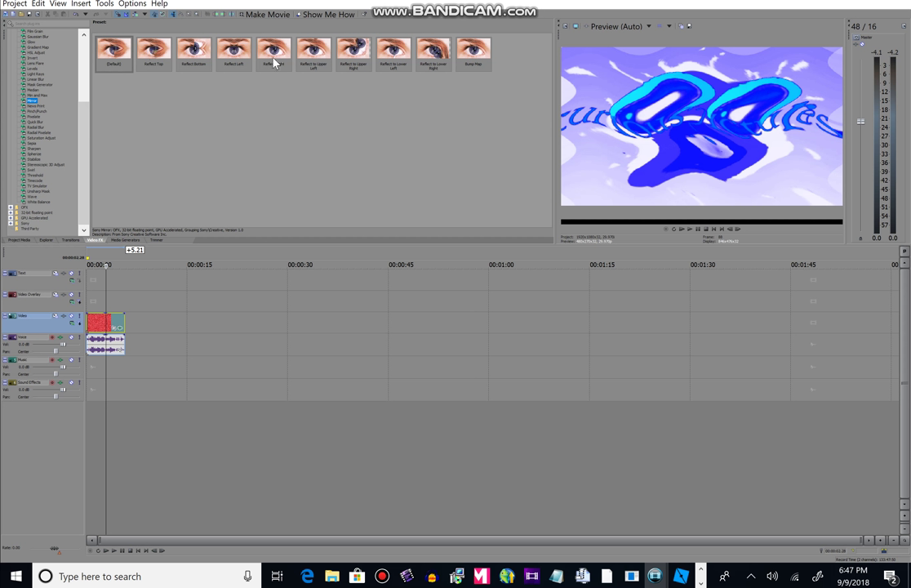
{"action": "left_click_drag", "start_coordinate": [258, 54], "coordinate": [117, 323]}
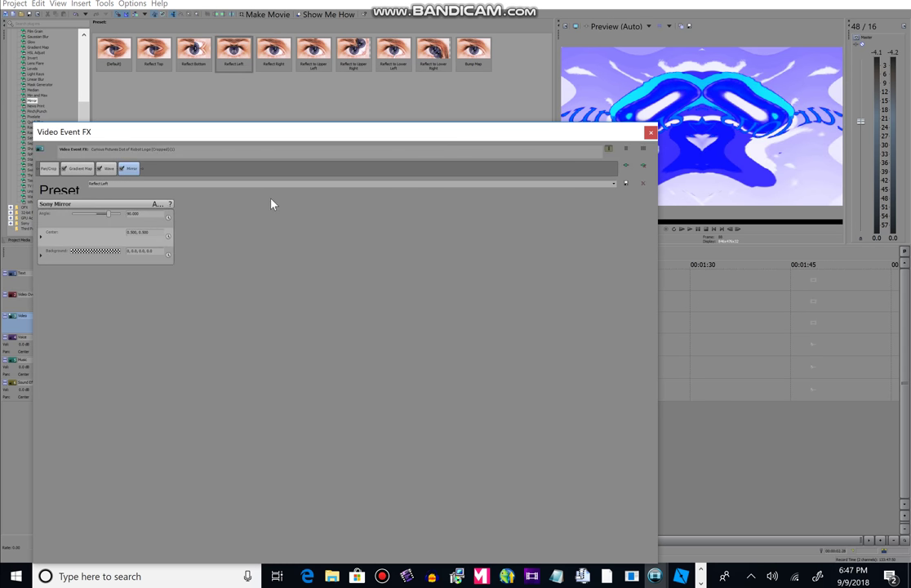
{"action": "left_click_drag", "start_coordinate": [111, 175], "coordinate": [144, 169]}
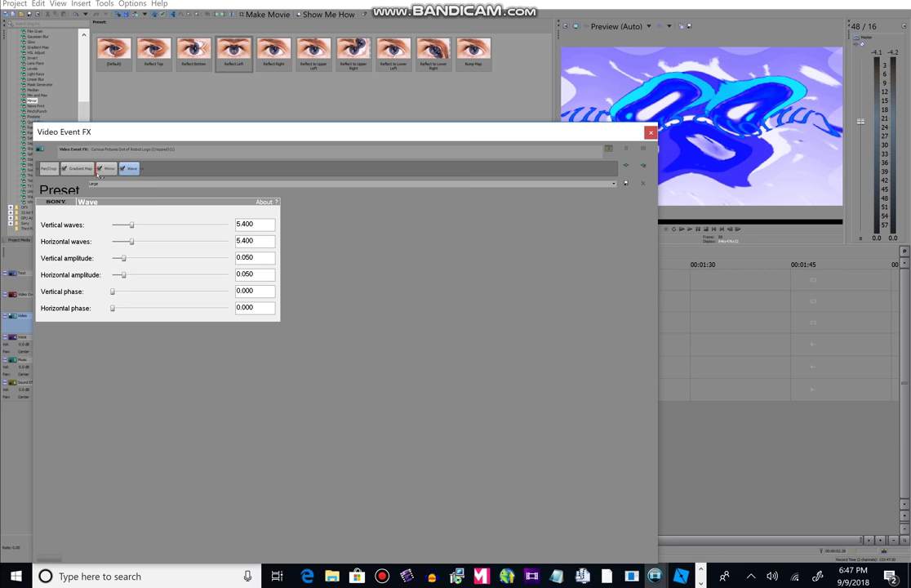
{"action": "left_click", "coordinate": [651, 132]}
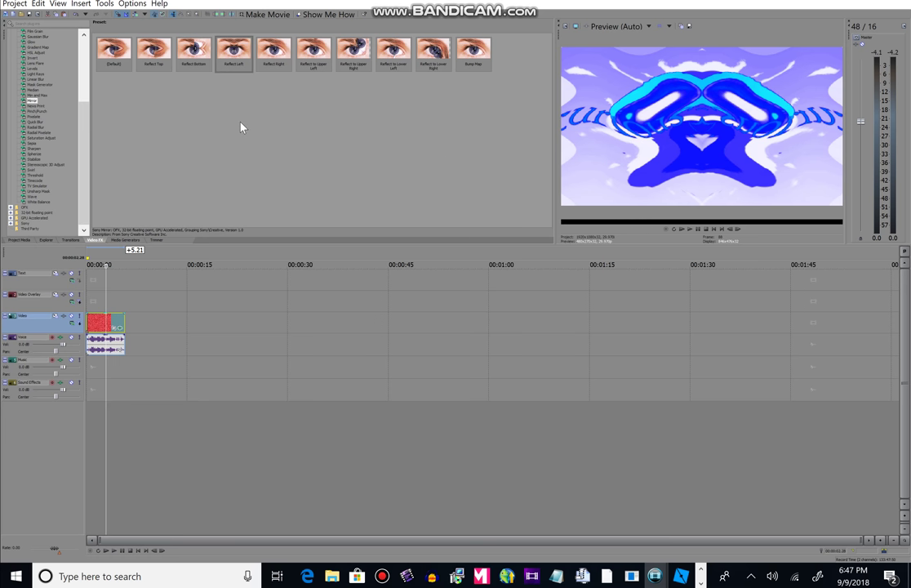
Browse the presets of the video effects, including Min and Max, Film Grain, Channel Blend, Color Curves and Cookie Cutter.
{"action": "left_click", "coordinate": [37, 96]}
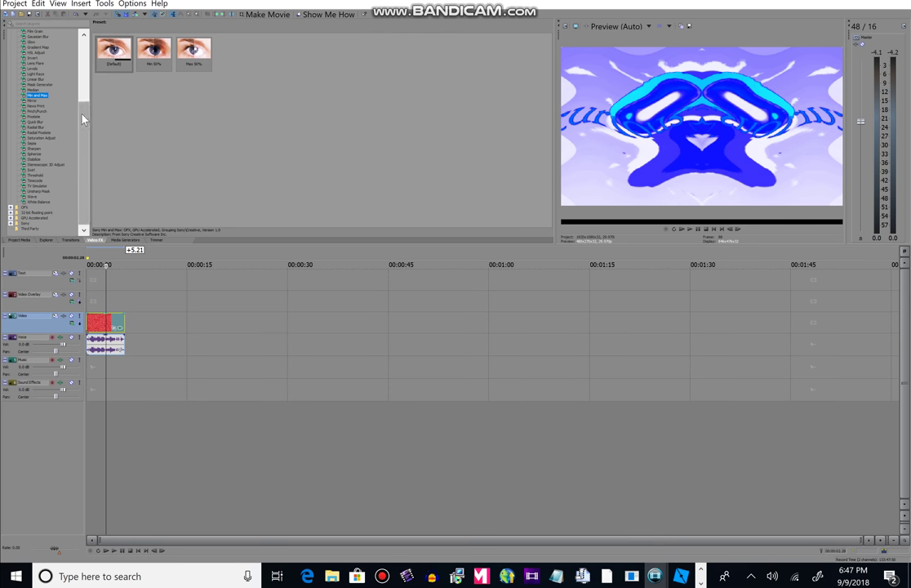
{"action": "scroll", "coordinate": [70, 98], "scroll_direction": "up", "scroll_amount": 4}
{"action": "scroll", "coordinate": [36, 143], "scroll_direction": "up", "scroll_amount": 1}
{"action": "left_click", "coordinate": [39, 116]}
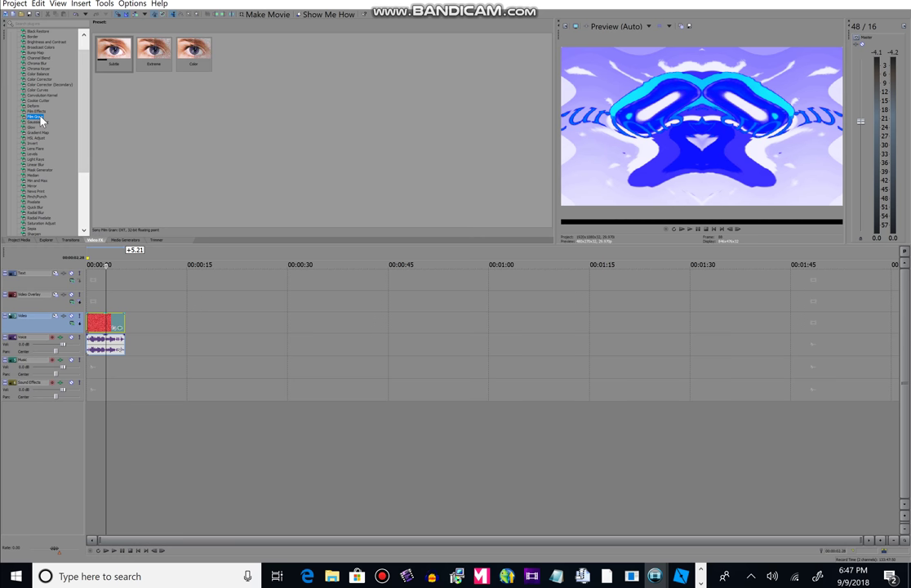
{"action": "left_click", "coordinate": [33, 94]}
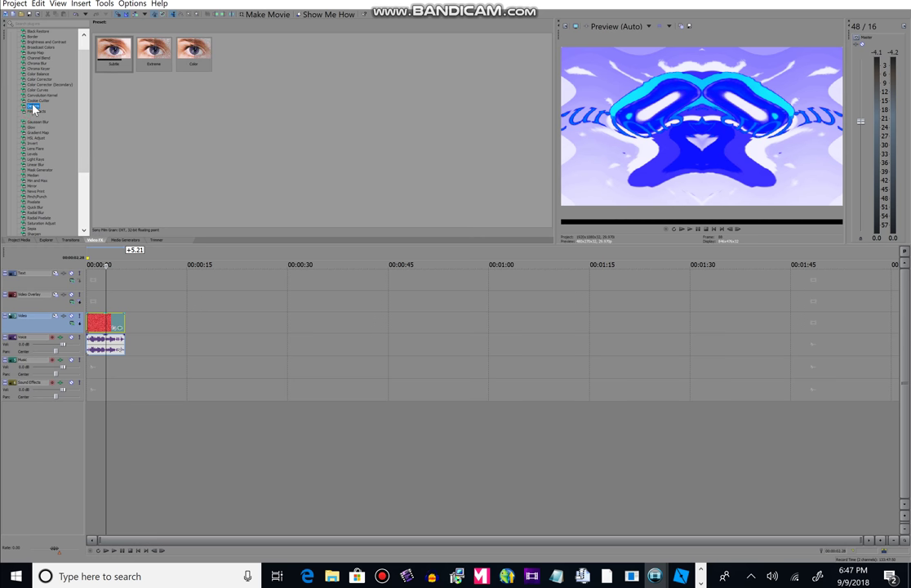
{"action": "left_click", "coordinate": [36, 52]}
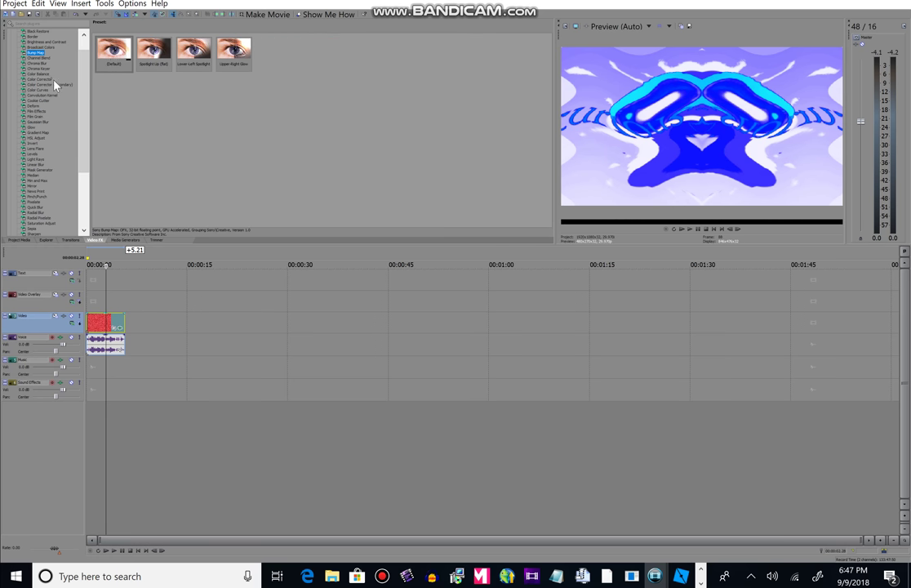
{"action": "left_click", "coordinate": [50, 85]}
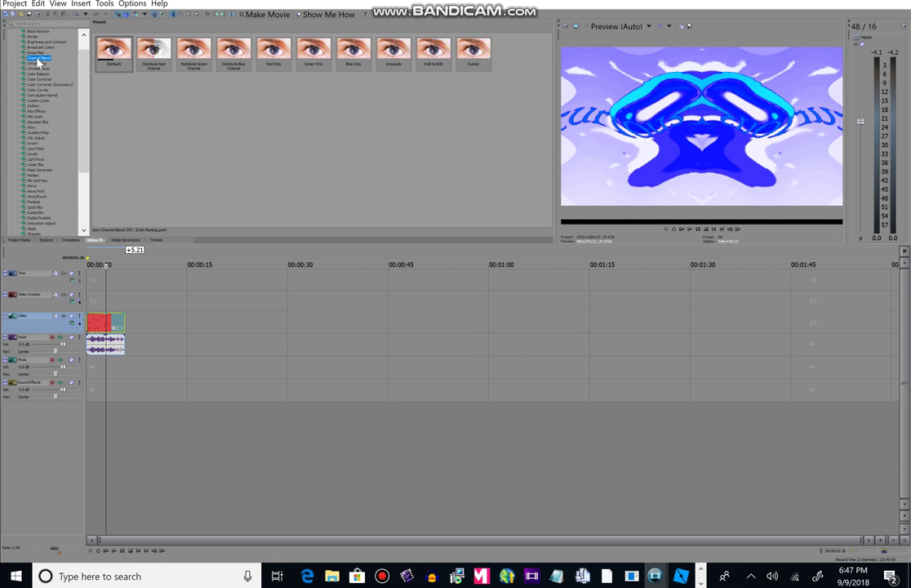
{"action": "left_click", "coordinate": [39, 58]}
{"action": "left_click", "coordinate": [39, 64]}
{"action": "left_click", "coordinate": [40, 69]}
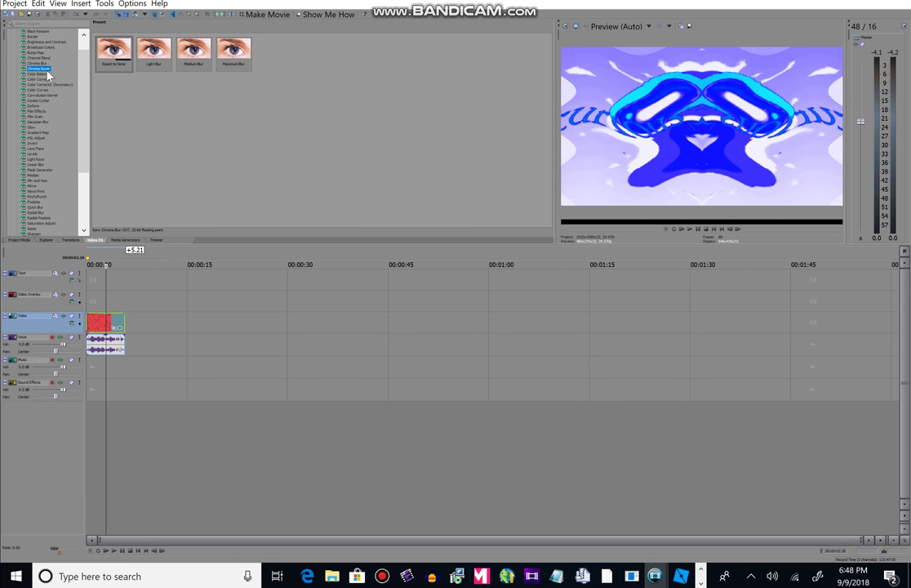
{"action": "left_click", "coordinate": [41, 73]}
{"action": "left_click", "coordinate": [41, 79]}
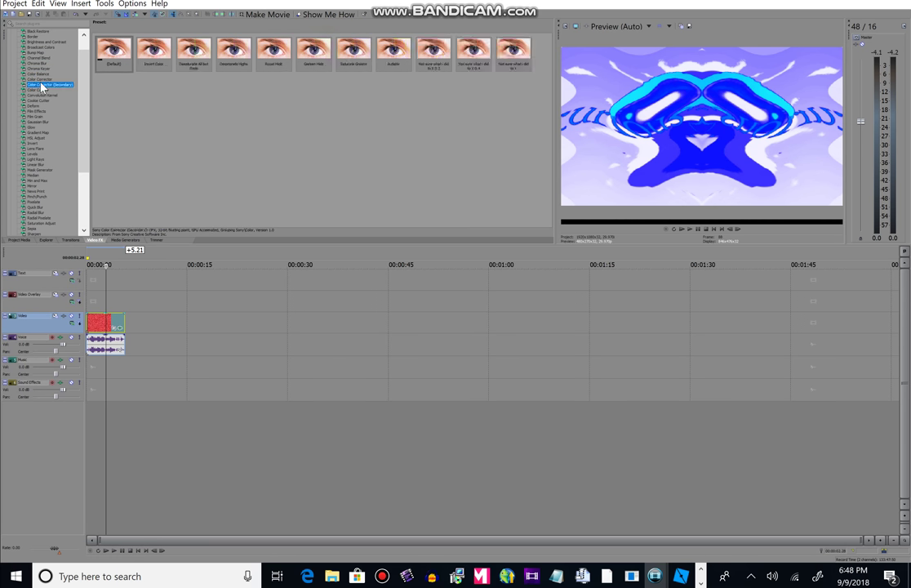
{"action": "left_click", "coordinate": [39, 90]}
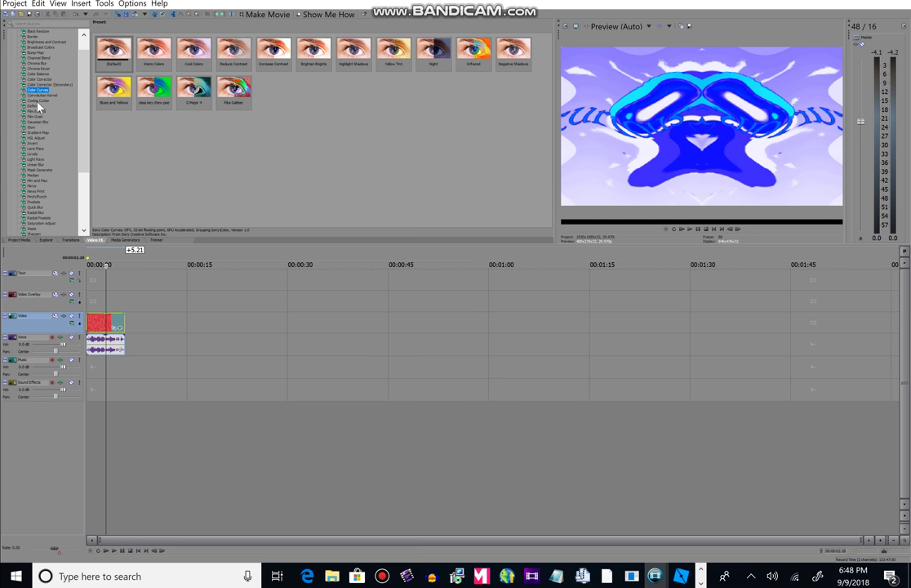
{"action": "left_click", "coordinate": [38, 100]}
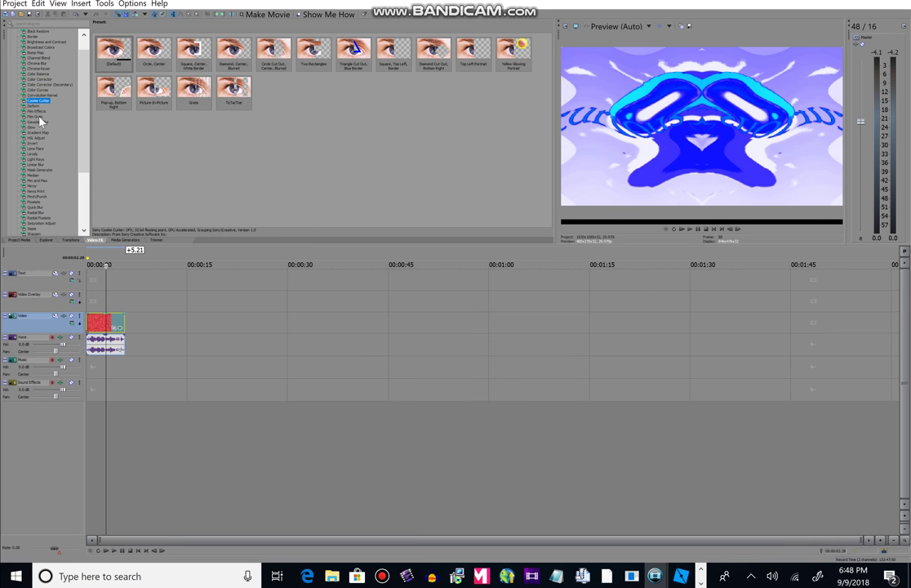
{"action": "left_click", "coordinate": [40, 120]}
Add the Bump Map effect with the Upper Right Glow preset to the logo clip, and play the result.
{"action": "left_click", "coordinate": [36, 53]}
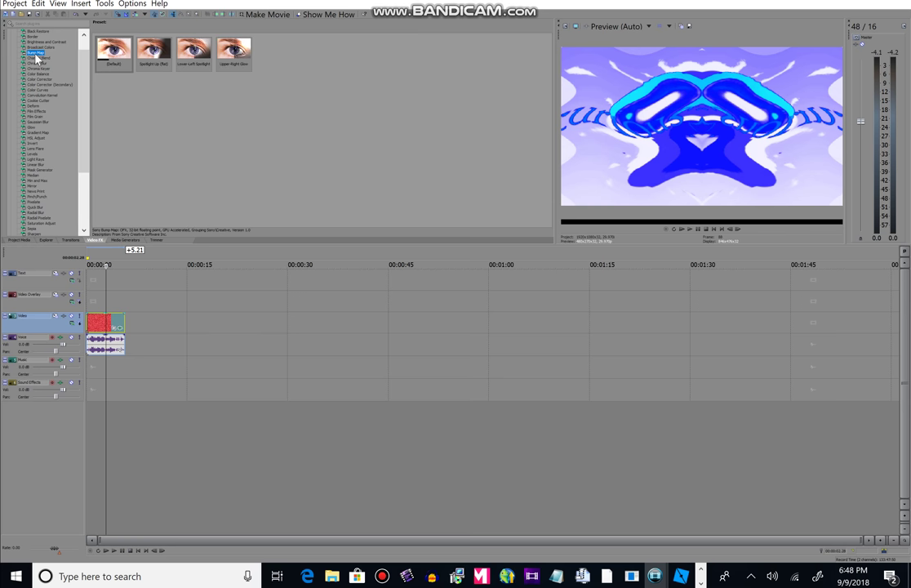
{"action": "left_click_drag", "start_coordinate": [234, 51], "coordinate": [112, 326]}
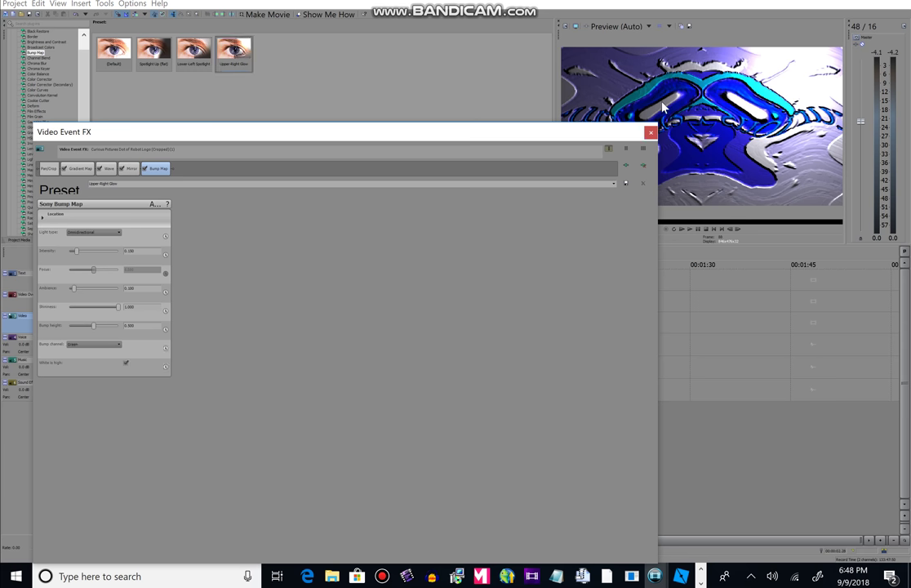
{"action": "left_click", "coordinate": [651, 133]}
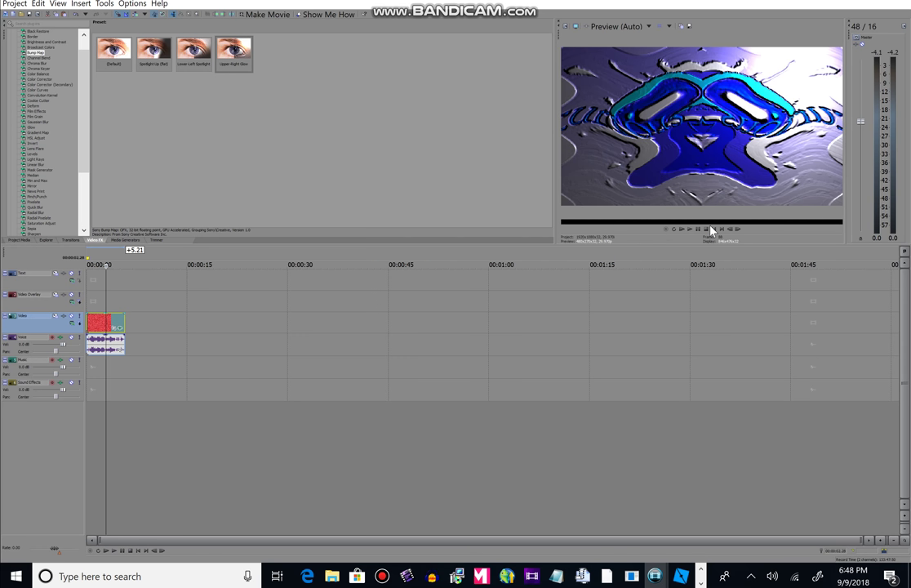
{"action": "left_click", "coordinate": [701, 231]}
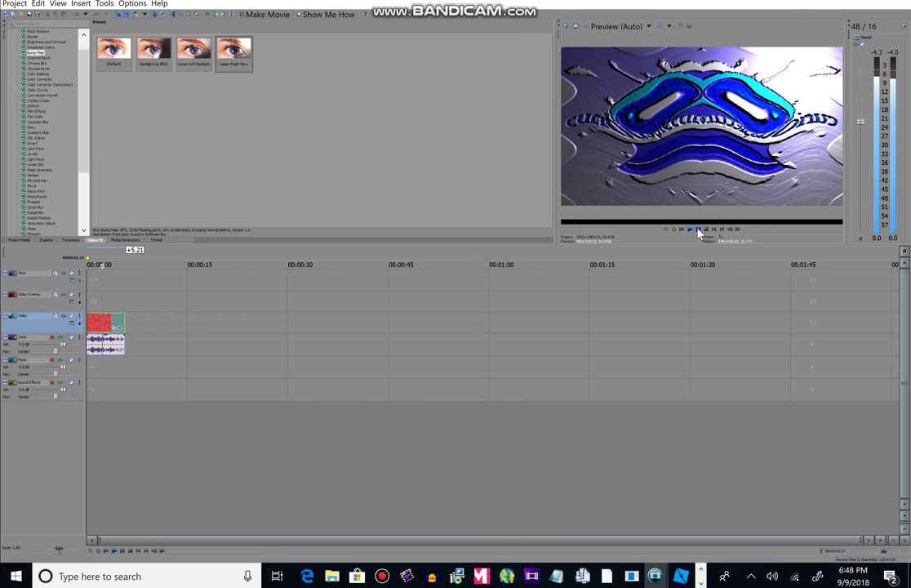
Add IL Vocodex (demo), Pitch Shift and Noise Gate to the clip's audio effect chain, with Pitch Shift placed before Vocodex.
{"action": "left_click", "coordinate": [119, 349]}
{"action": "left_click", "coordinate": [188, 211]}
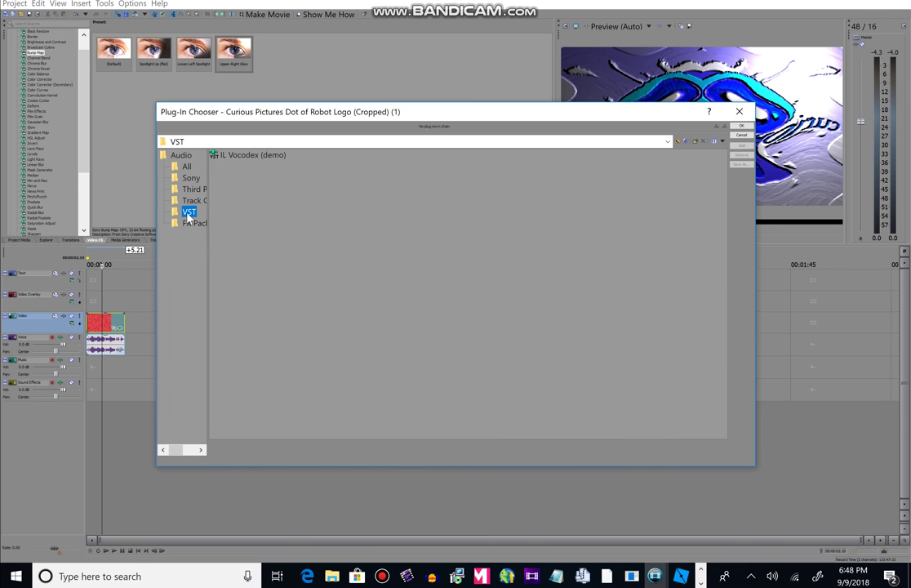
{"action": "double_click", "coordinate": [242, 157]}
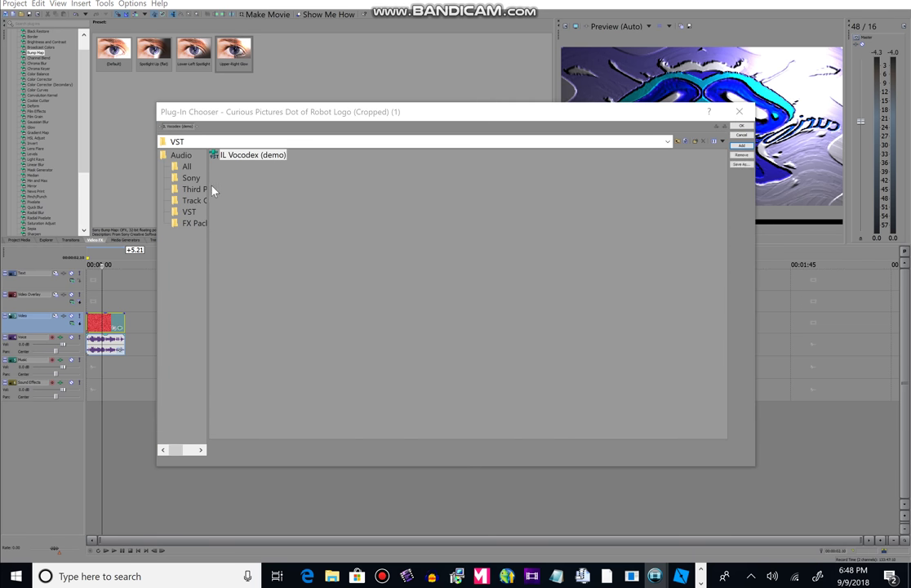
{"action": "left_click", "coordinate": [190, 178]}
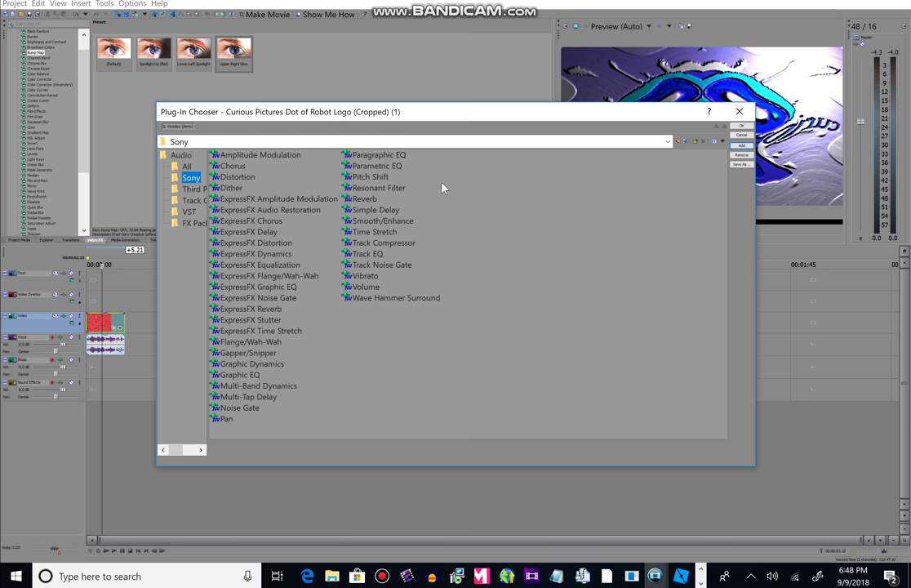
{"action": "double_click", "coordinate": [364, 178]}
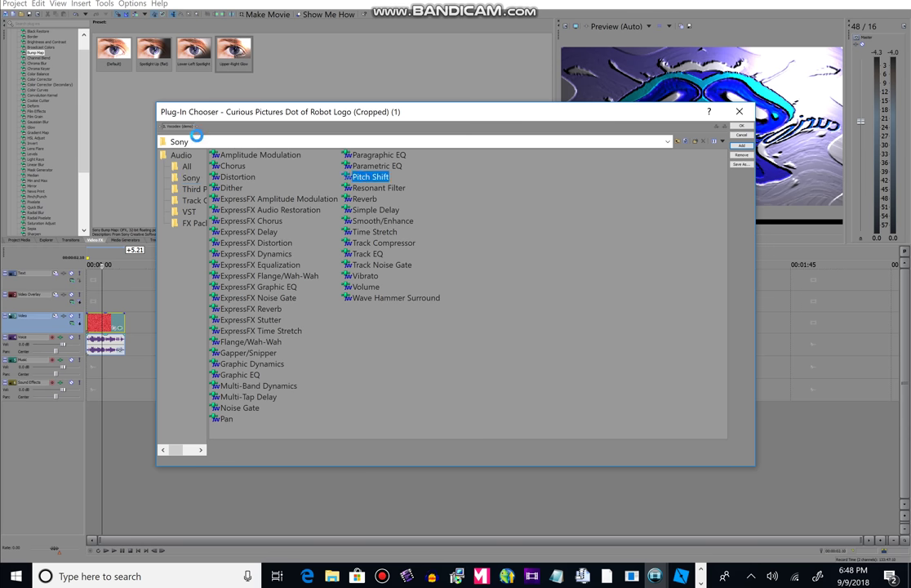
{"action": "left_click_drag", "start_coordinate": [183, 127], "coordinate": [243, 139]}
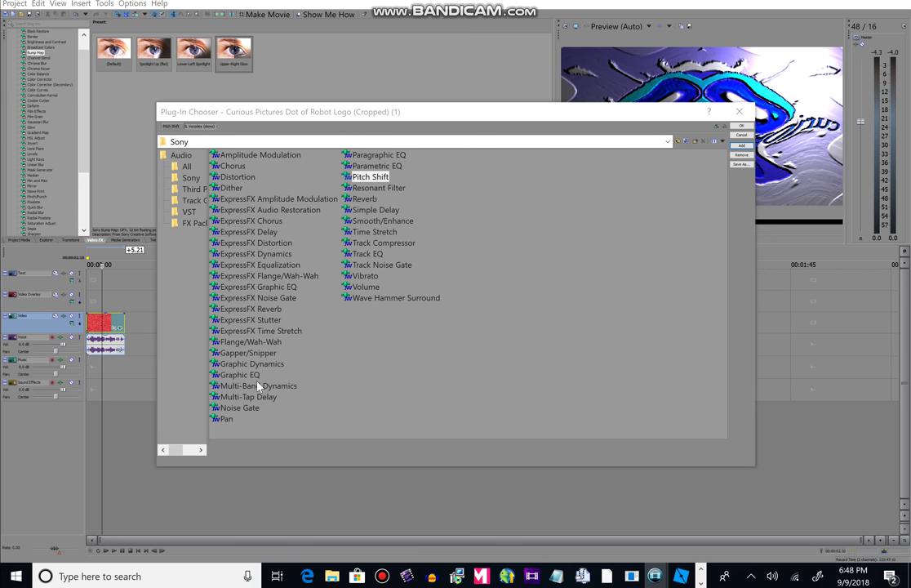
{"action": "double_click", "coordinate": [248, 411]}
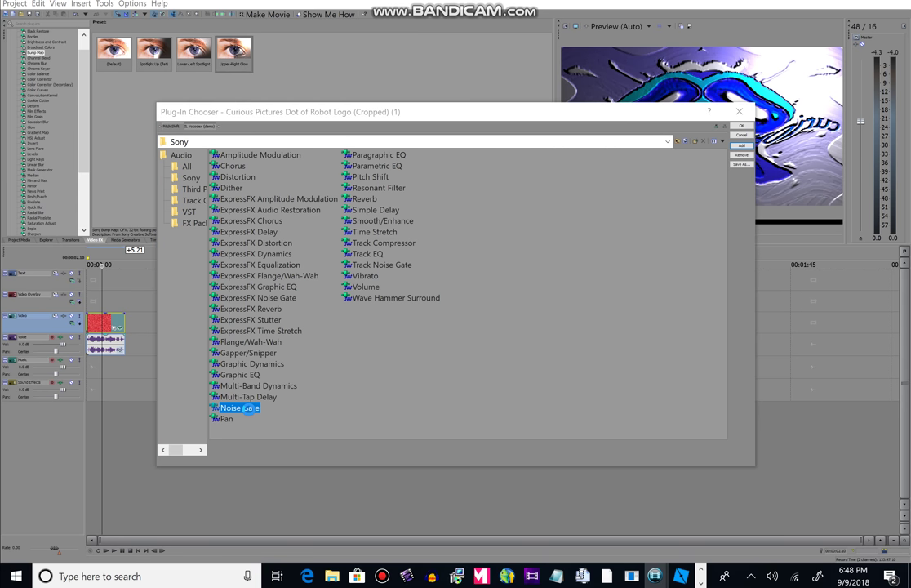
{"action": "left_click", "coordinate": [741, 125]}
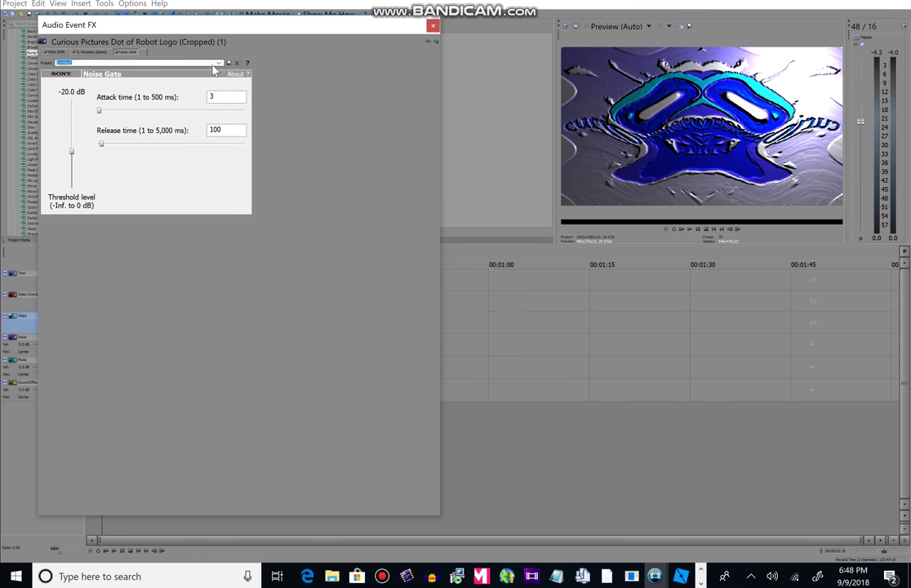
Load the Noise Gate preset with a -60 dB threshold, 10 ms attack and 500 ms release, and the Chord preset in IL Vocodex.
{"action": "left_click", "coordinate": [189, 63]}
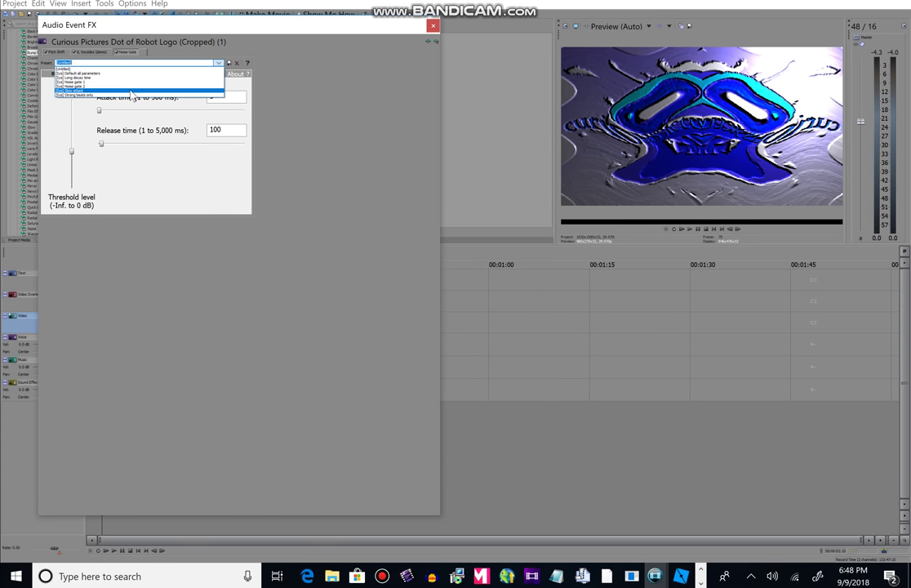
{"action": "left_click", "coordinate": [132, 86]}
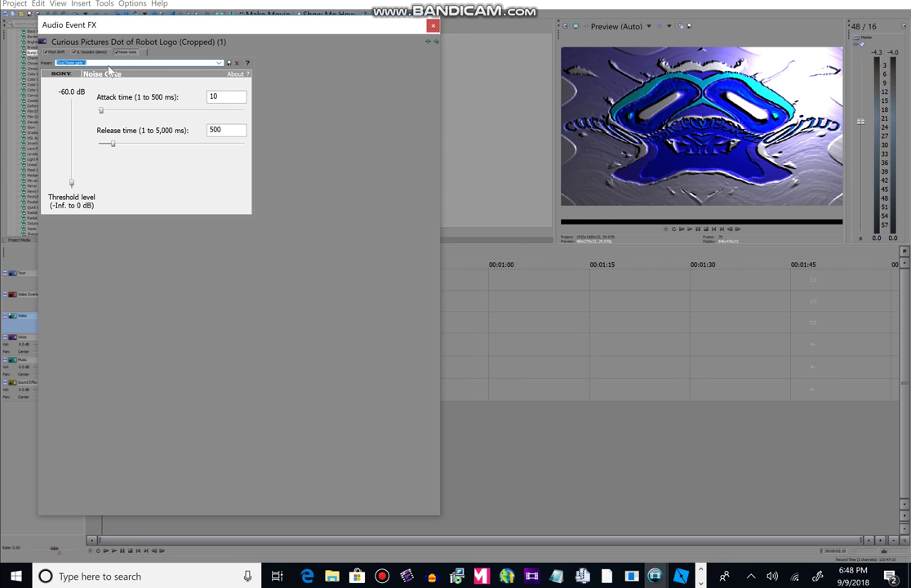
{"action": "left_click", "coordinate": [92, 51]}
{"action": "left_click", "coordinate": [413, 77]}
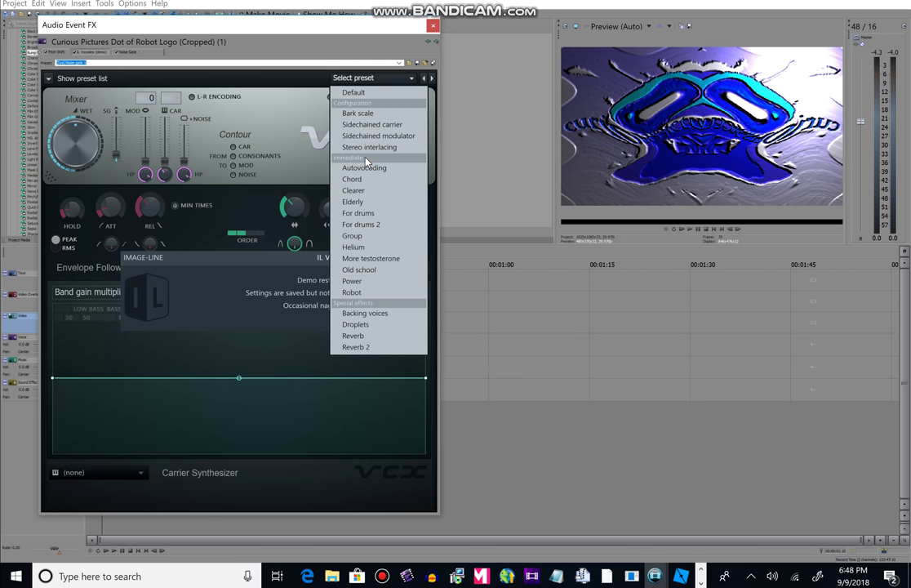
{"action": "left_click", "coordinate": [353, 179]}
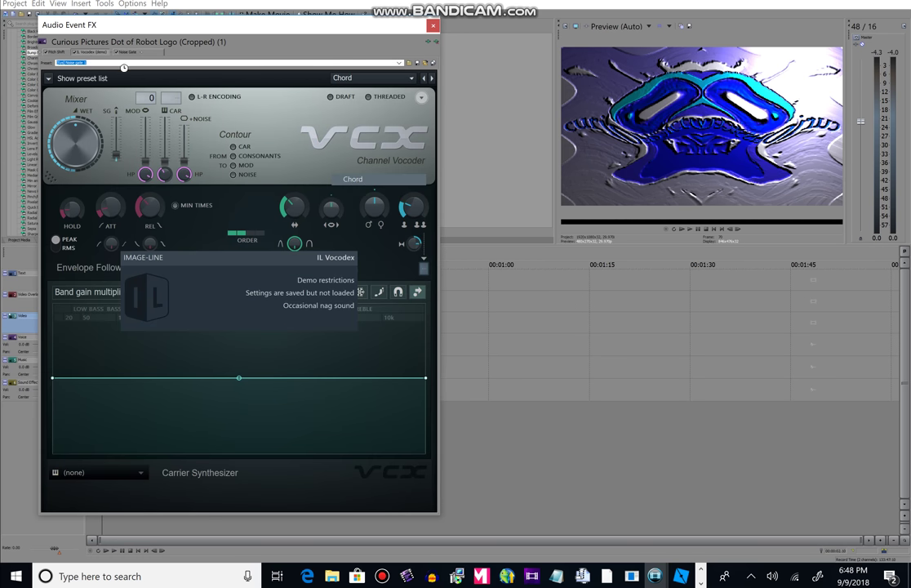
Set Pitch Shift to -3 semitones with duration preserved, using the mode A17. Drums, unpitched (minimum echo).
{"action": "left_click", "coordinate": [54, 51]}
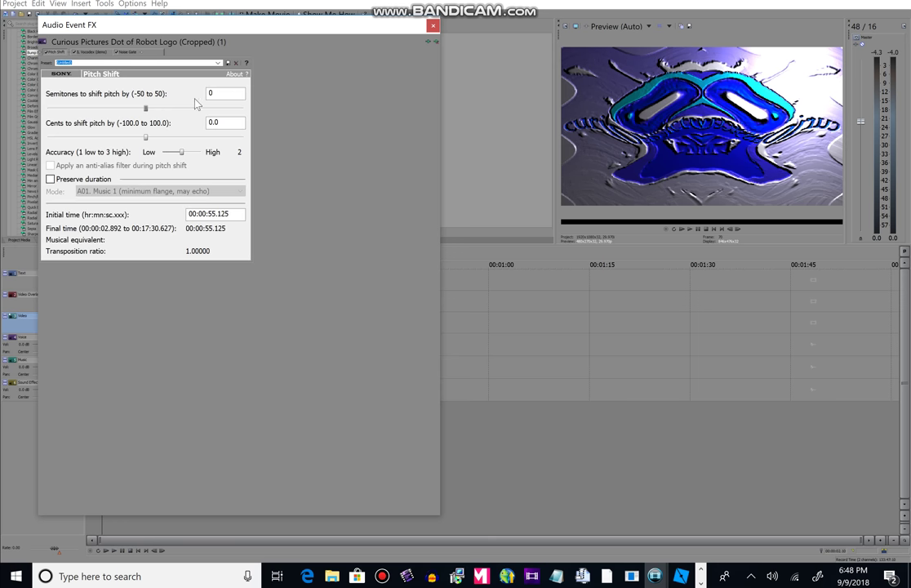
{"action": "left_click", "coordinate": [52, 179]}
{"action": "left_click", "coordinate": [122, 191]}
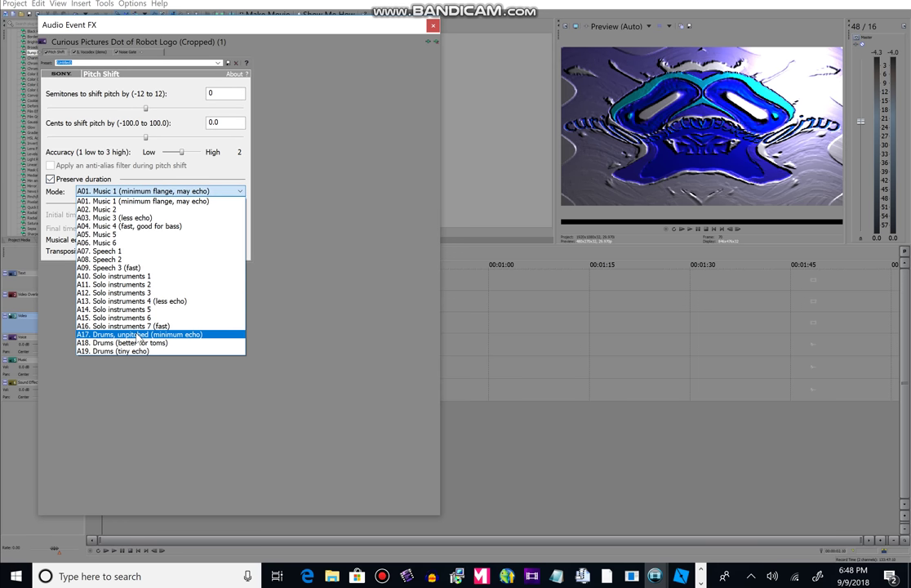
{"action": "left_click", "coordinate": [126, 333]}
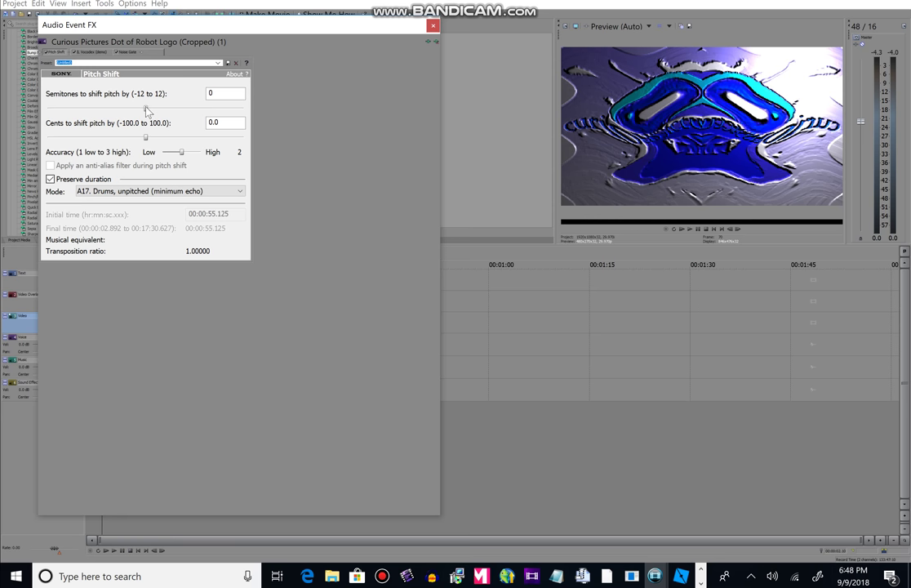
{"action": "left_click_drag", "start_coordinate": [146, 108], "coordinate": [122, 109]}
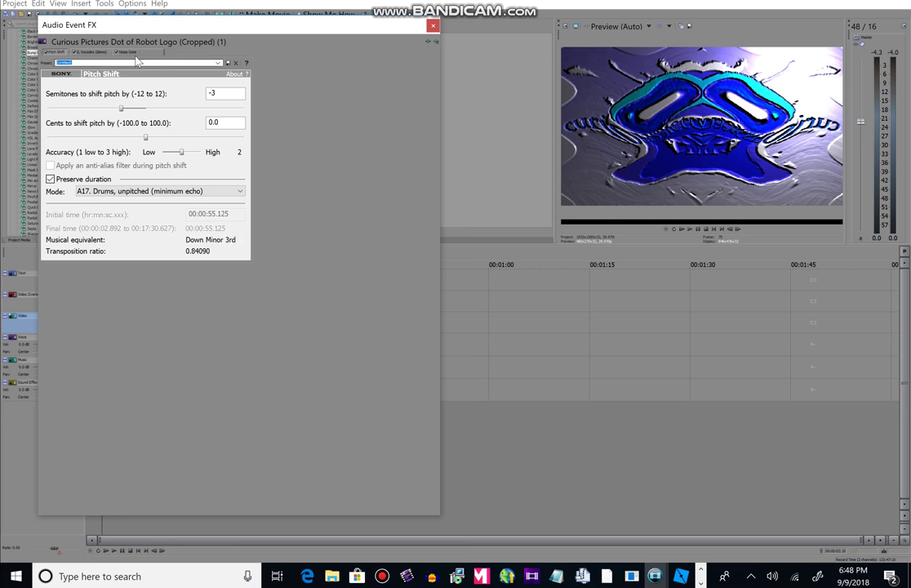
Change the held notes on the IL Vocodex carrier keyboard to a wider chord spread across it, and close the audio effects.
{"action": "left_click", "coordinate": [122, 53]}
{"action": "left_click", "coordinate": [92, 52]}
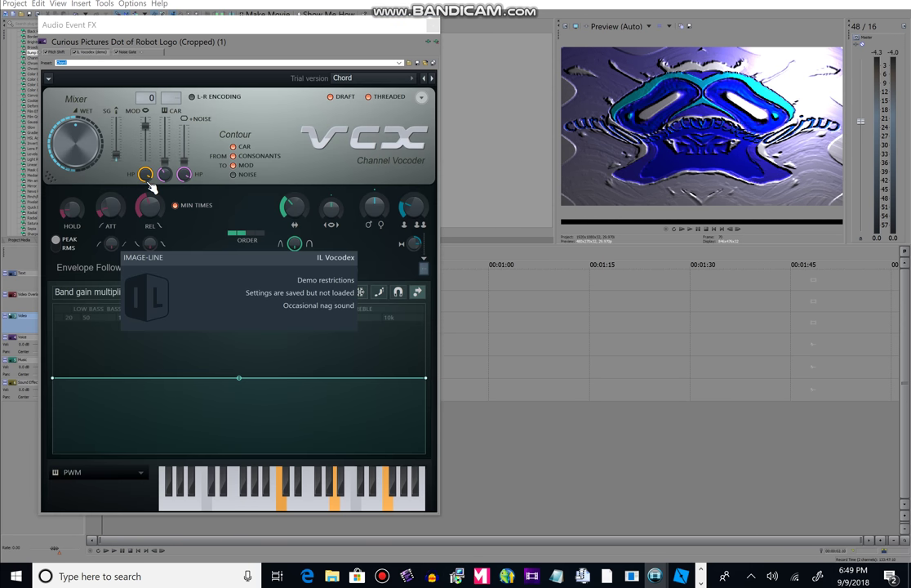
{"action": "left_click_drag", "start_coordinate": [343, 510], "coordinate": [426, 510]}
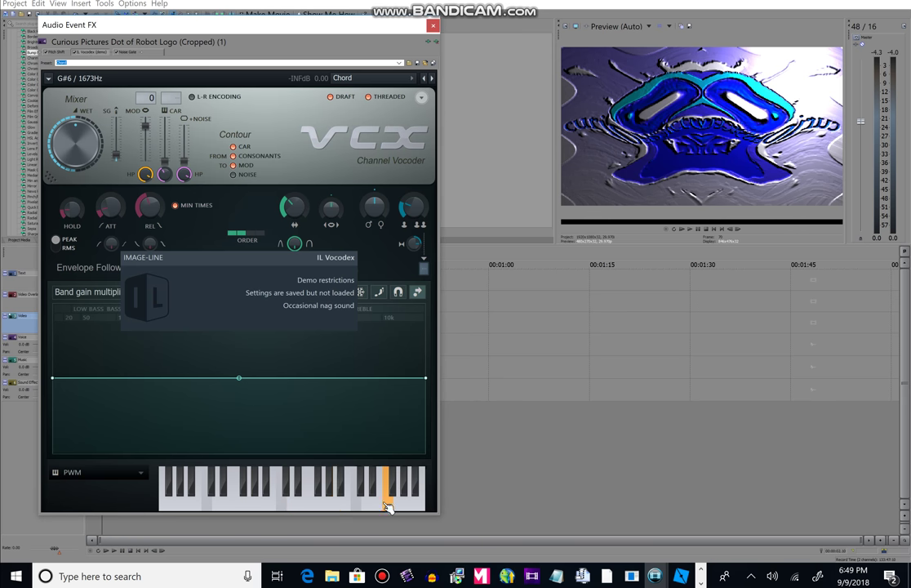
{"action": "left_click", "coordinate": [333, 507]}
{"action": "left_click", "coordinate": [314, 508]}
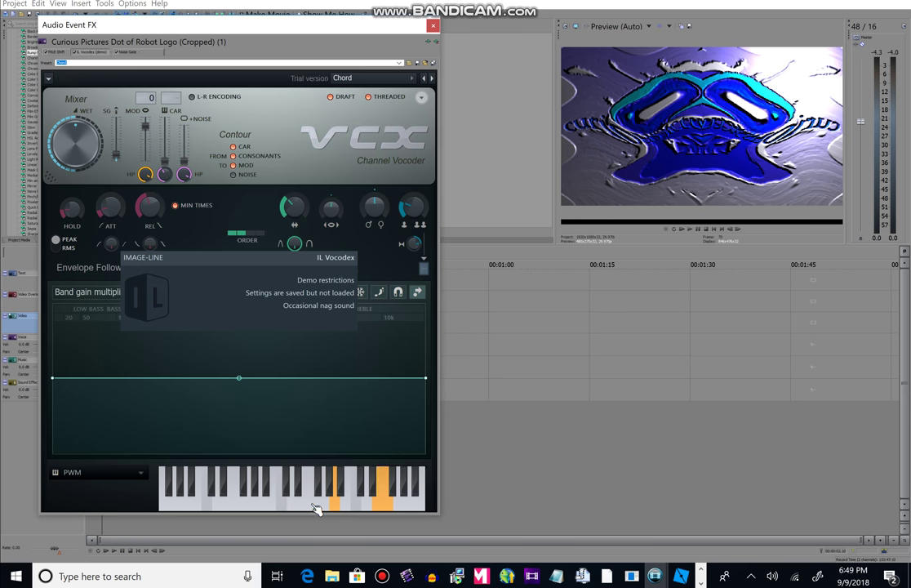
{"action": "left_click", "coordinate": [281, 508]}
{"action": "left_click", "coordinate": [260, 506]}
{"action": "left_click", "coordinate": [225, 507]}
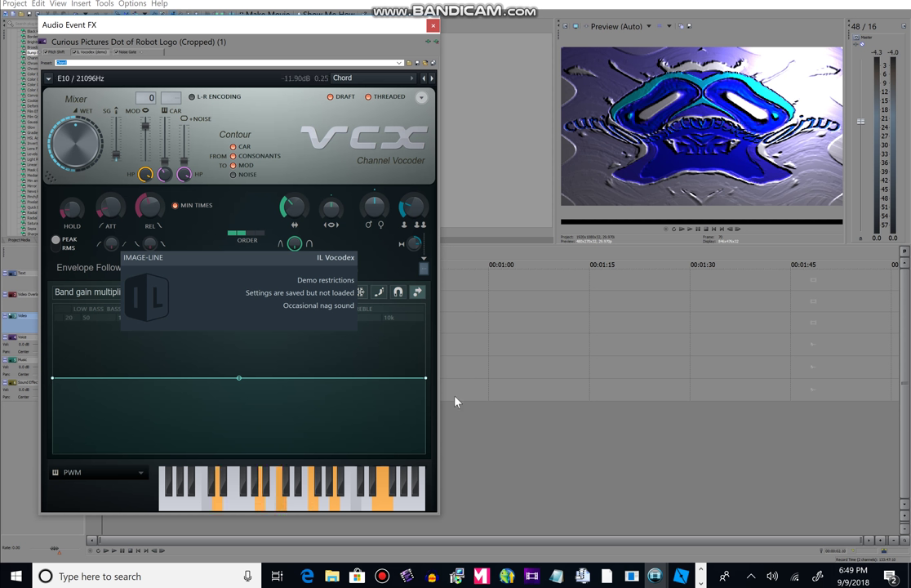
{"action": "left_click", "coordinate": [434, 26]}
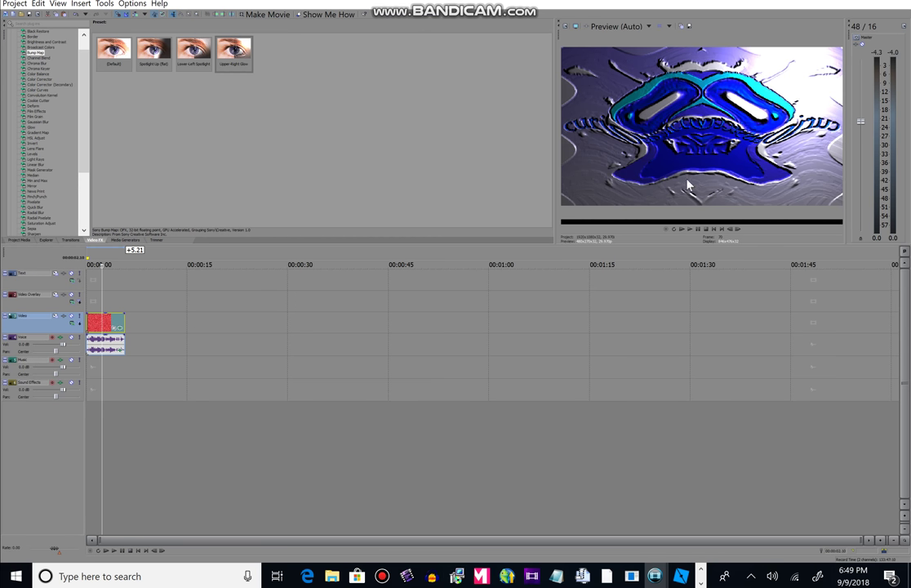
Play the logo clip to preview the combined video and audio effects, and pause the playback.
{"action": "left_click", "coordinate": [712, 230]}
{"action": "left_click", "coordinate": [690, 230]}
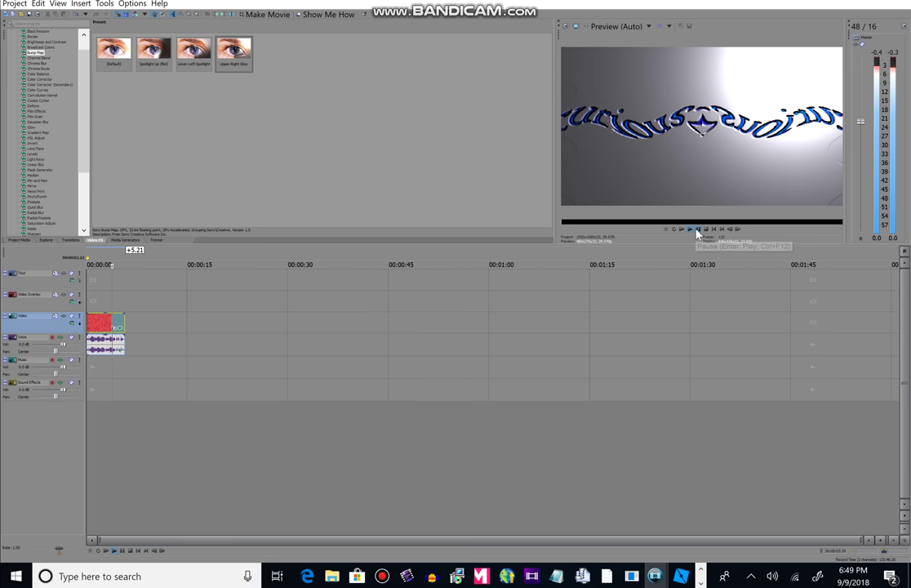
{"action": "left_click", "coordinate": [696, 229]}
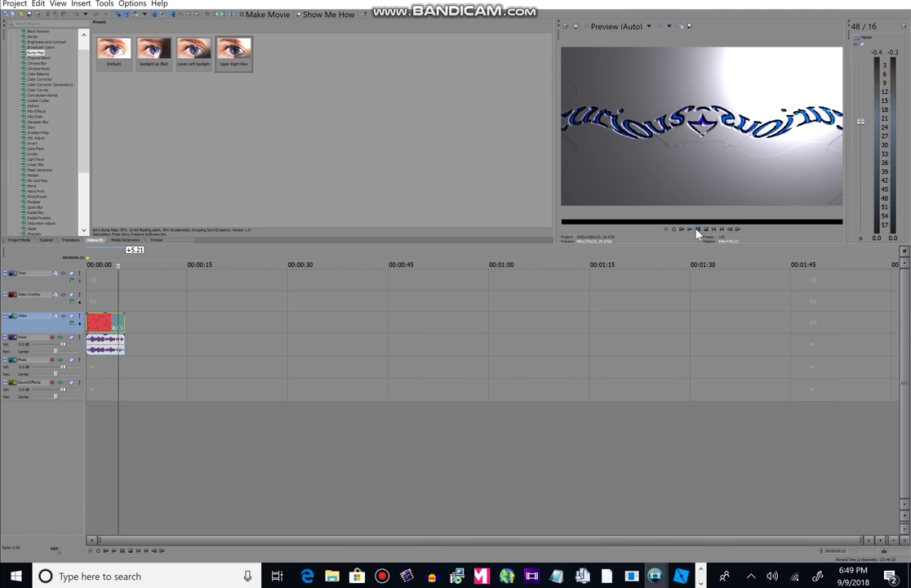